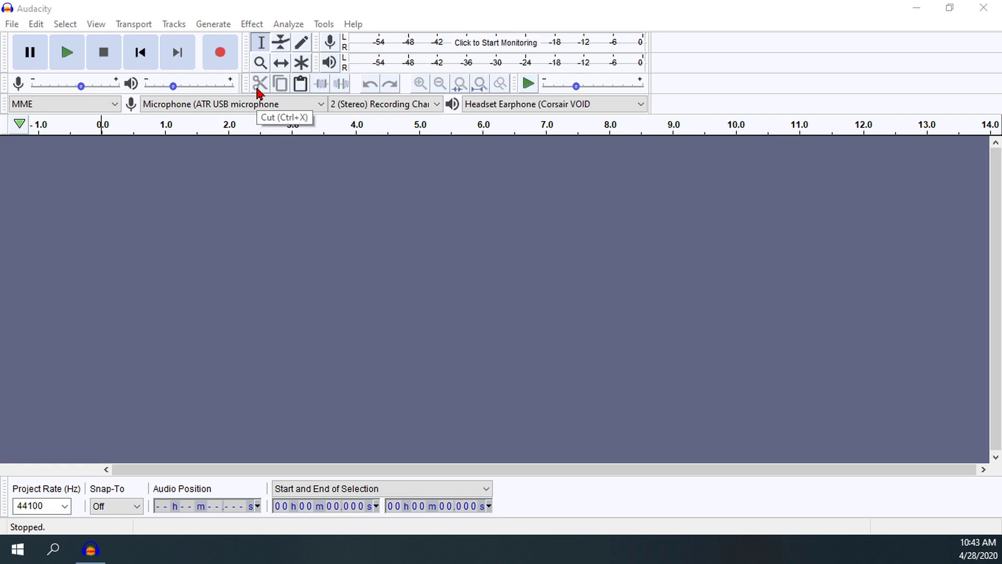
- Import the Levianth Axol 'Remember' MP3 from the Music folder
{"action": "left_click", "coordinate": [12, 26]}
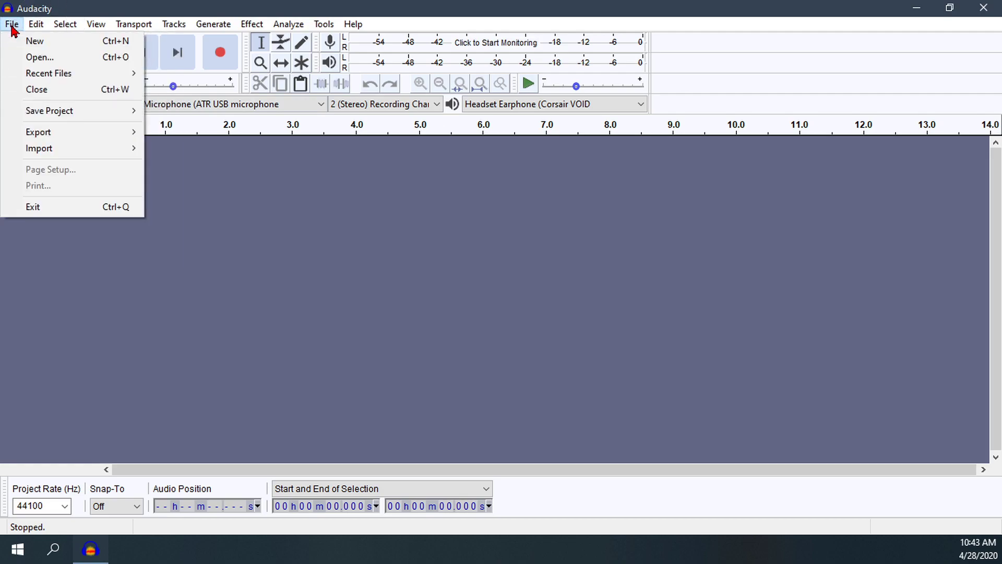
{"action": "left_click", "coordinate": [65, 62]}
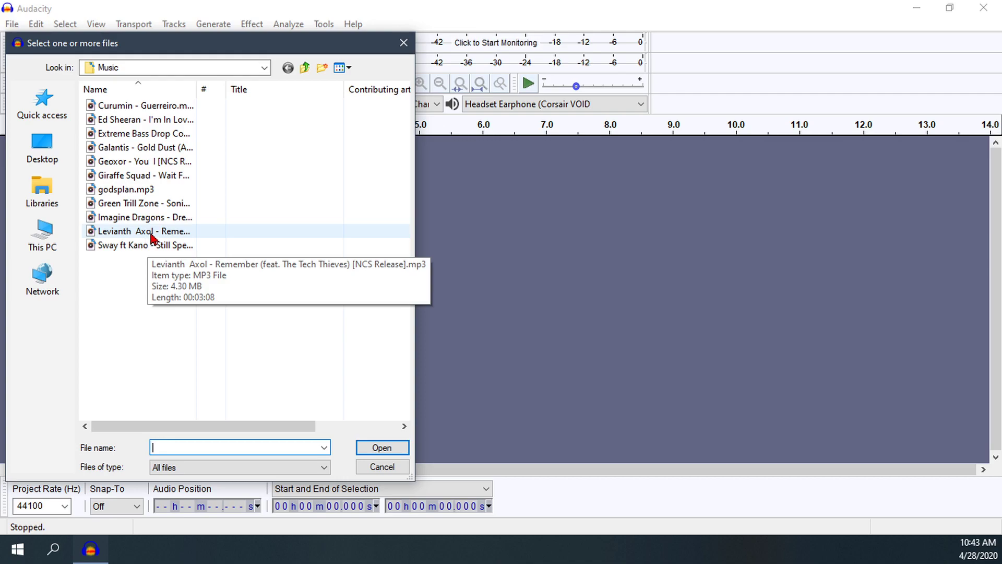
{"action": "double_click", "coordinate": [152, 238]}
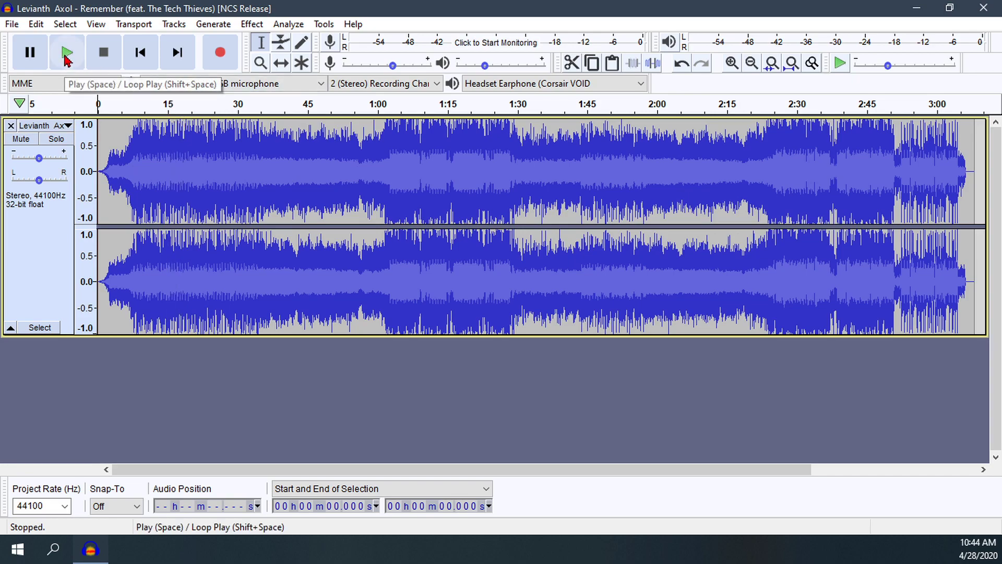
- Preview the song from the start and from around 0:56, then mark an edit point at 56.575 s
{"action": "left_click", "coordinate": [67, 52]}
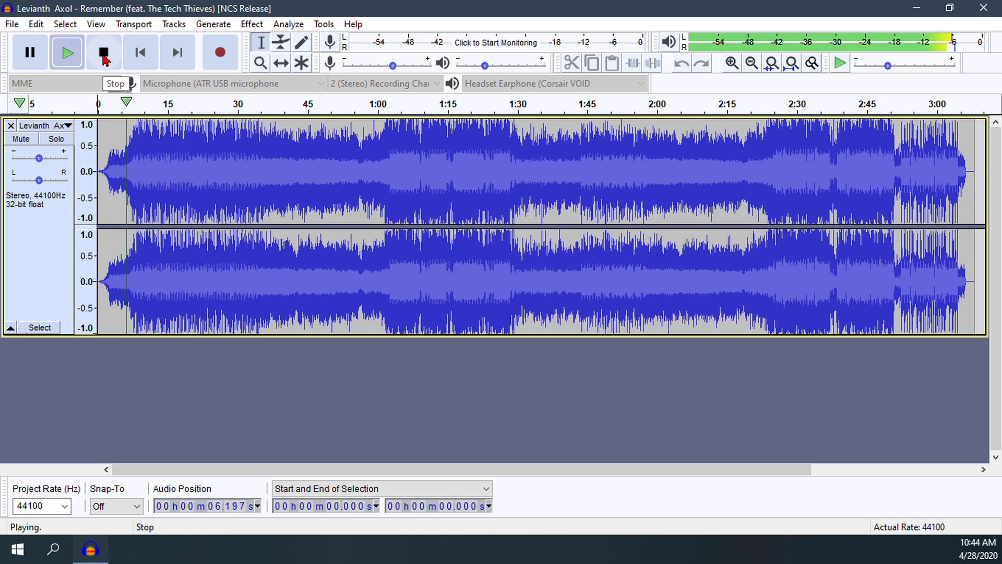
{"action": "left_click", "coordinate": [104, 57]}
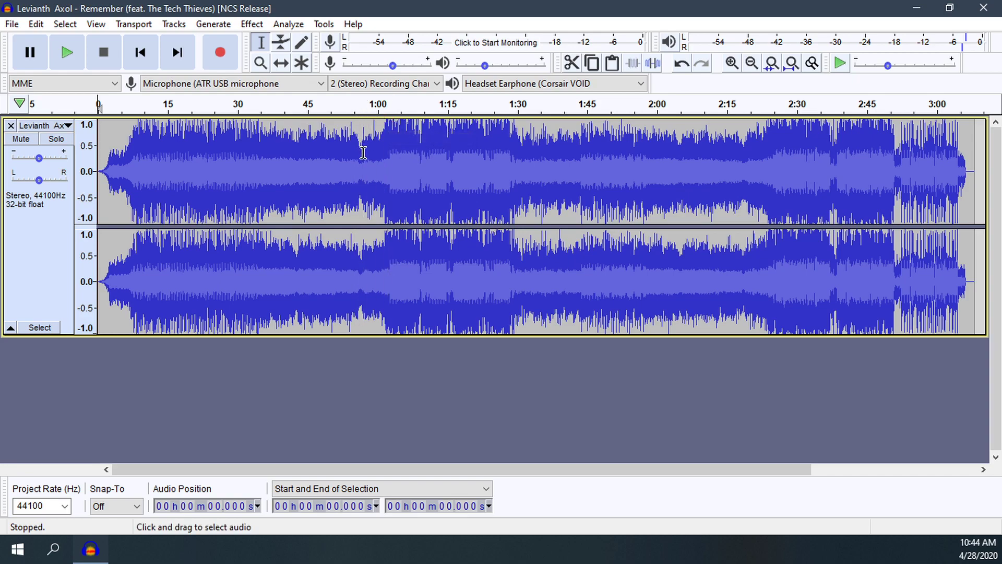
{"action": "left_click", "coordinate": [358, 105]}
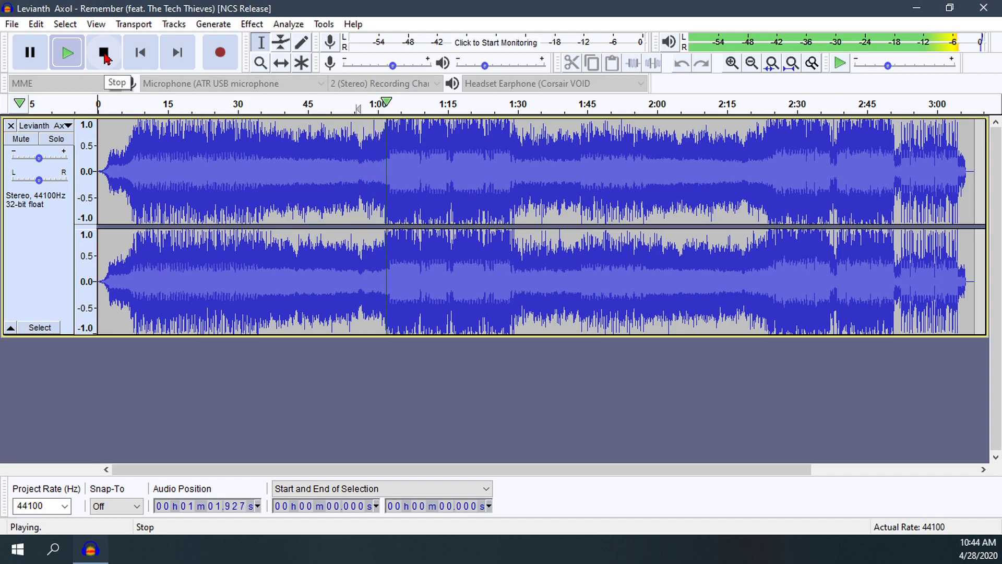
{"action": "left_click", "coordinate": [104, 53]}
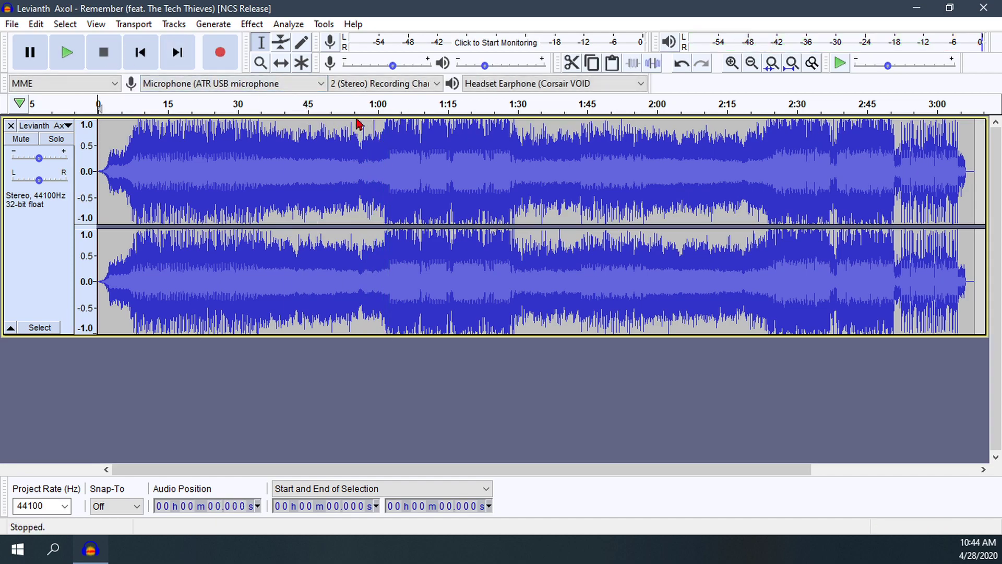
{"action": "left_click", "coordinate": [361, 149]}
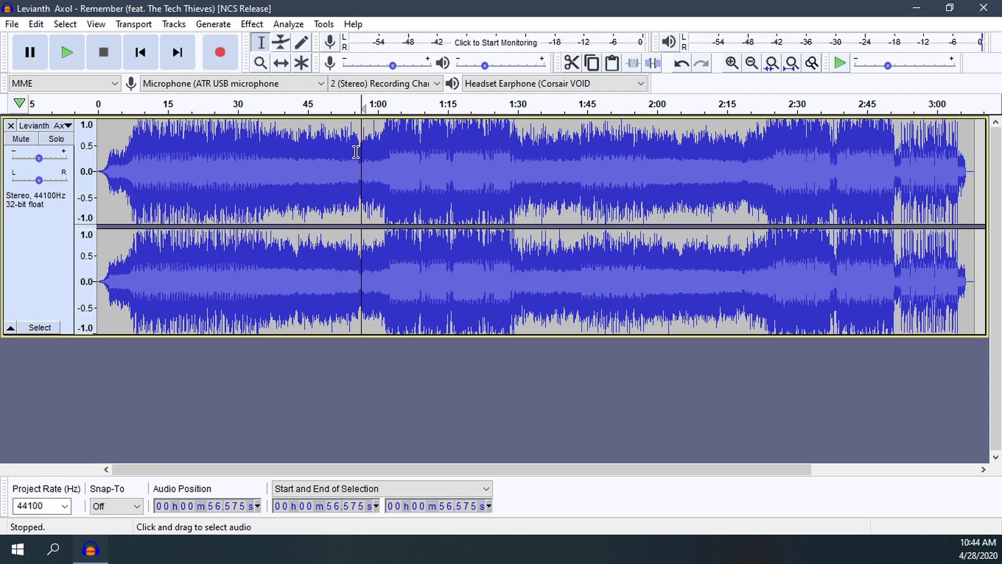
- Select the opening 55.943 seconds of the song and cut it out
{"action": "left_click_drag", "start_coordinate": [350, 157], "coordinate": [57, 163]}
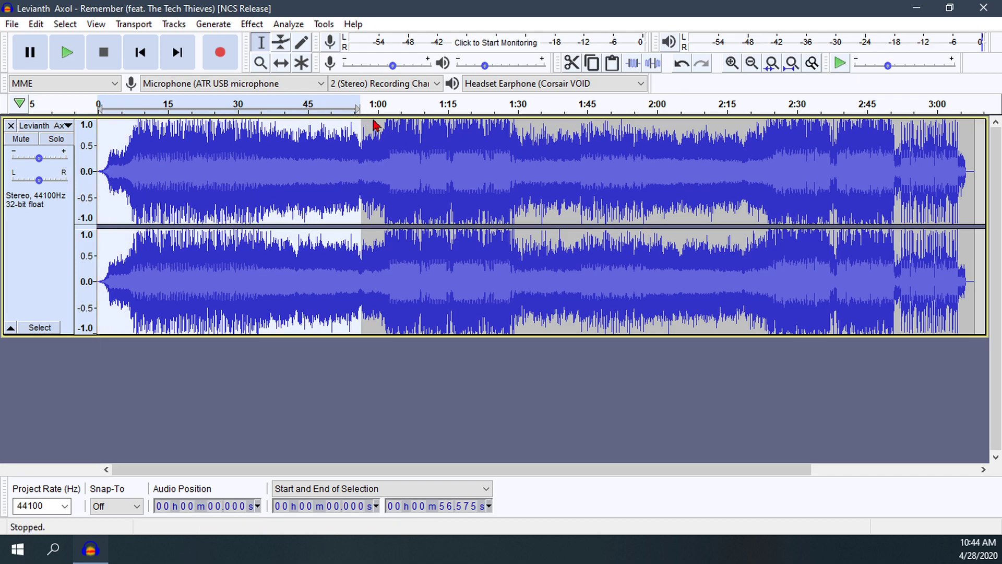
{"action": "left_click", "coordinate": [354, 143]}
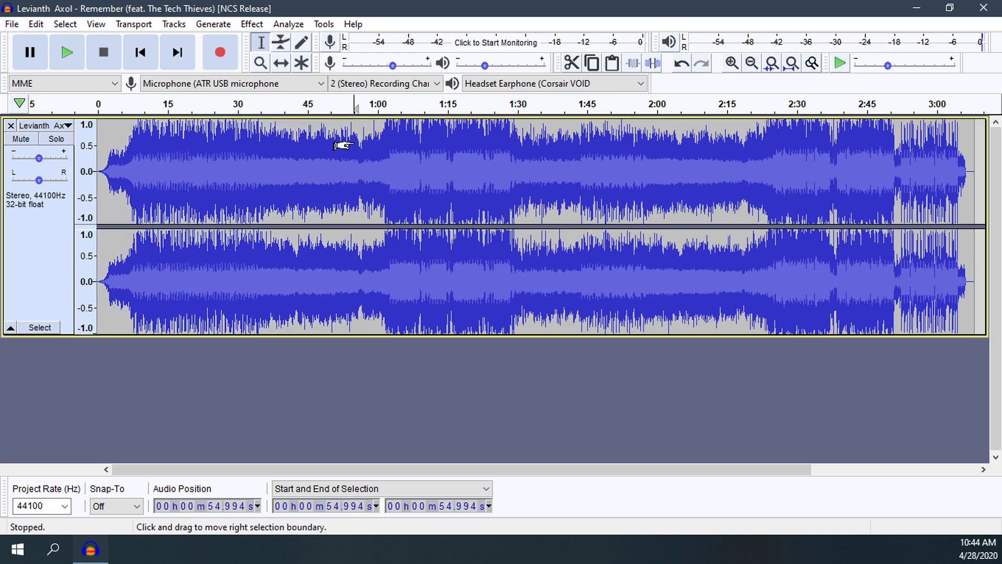
{"action": "left_click", "coordinate": [361, 139]}
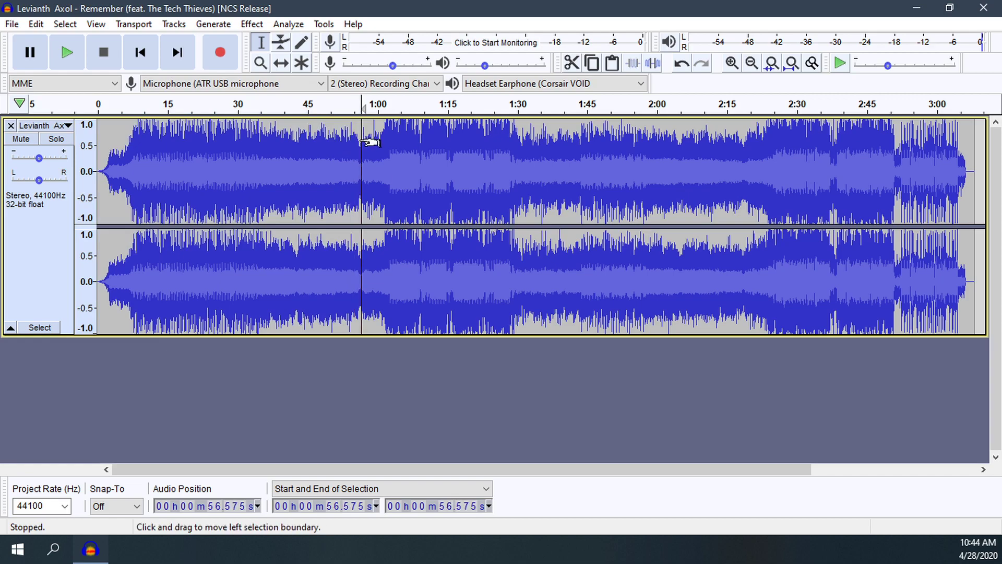
{"action": "left_click", "coordinate": [358, 148]}
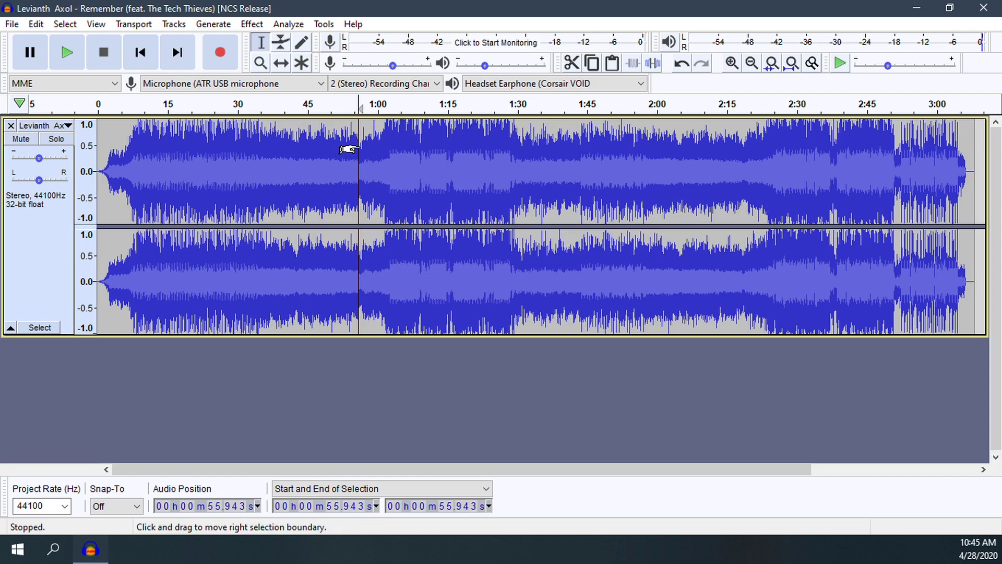
{"action": "left_click_drag", "start_coordinate": [349, 149], "coordinate": [51, 168]}
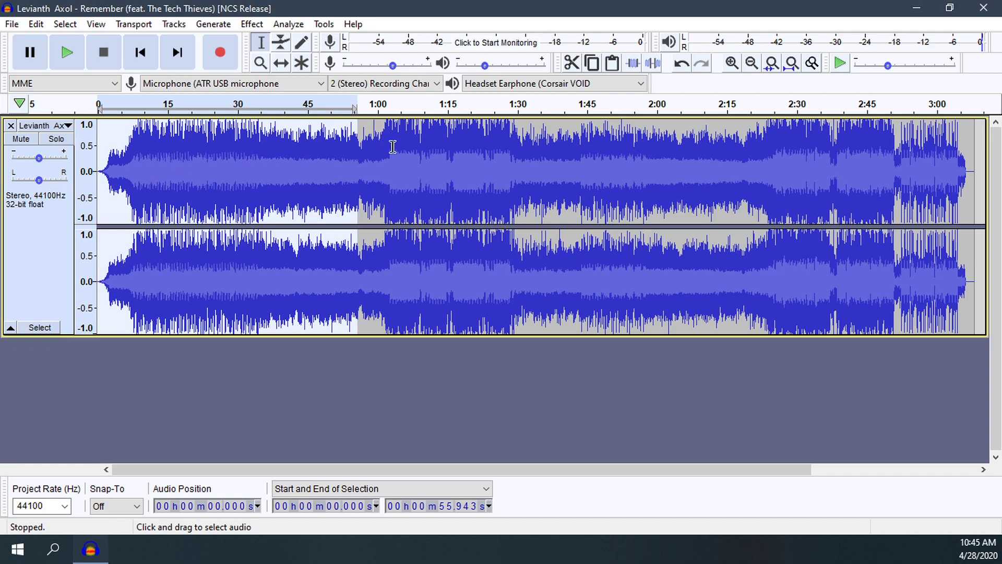
{"action": "left_click", "coordinate": [572, 65]}
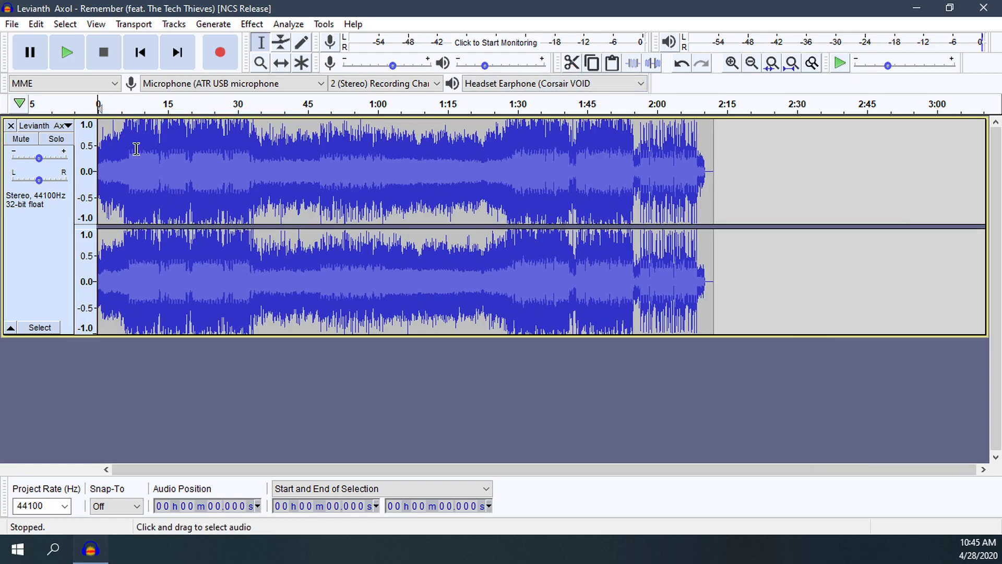
{"action": "left_click", "coordinate": [67, 58]}
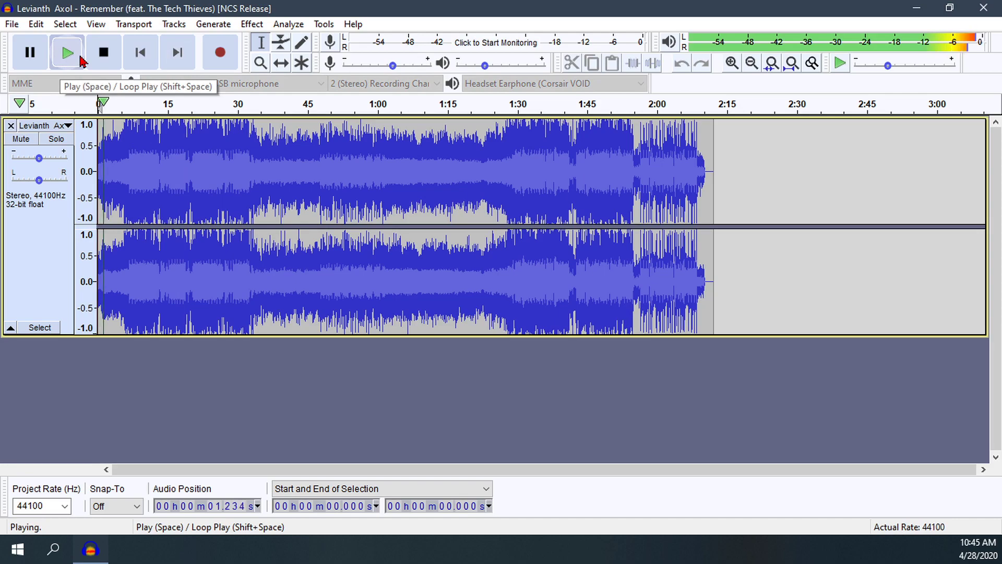
{"action": "left_click", "coordinate": [106, 60]}
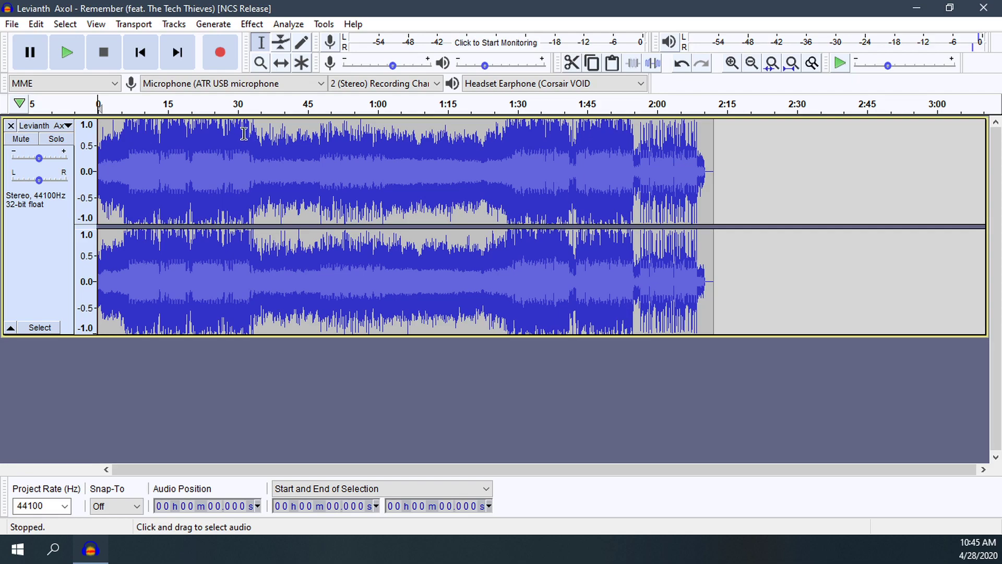
- Select from 13.116 s to the end of the track and delete it
{"action": "left_click", "coordinate": [262, 123]}
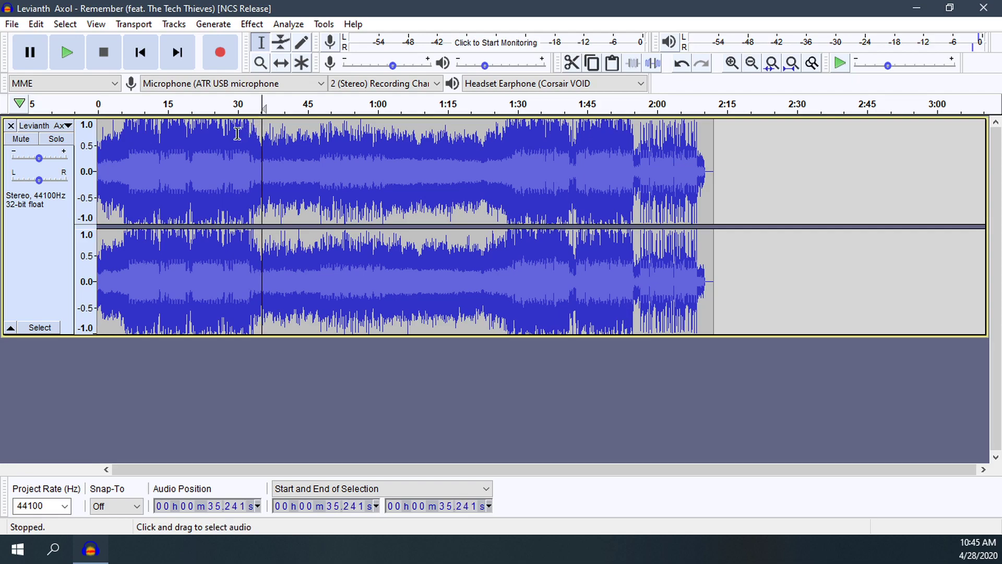
{"action": "left_click", "coordinate": [158, 140]}
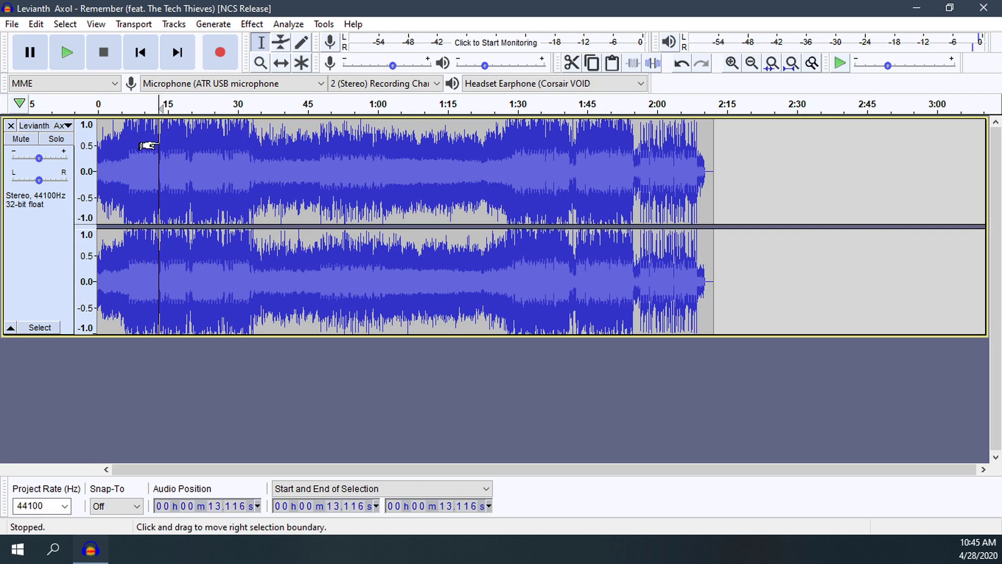
{"action": "left_click_drag", "start_coordinate": [158, 143], "coordinate": [802, 167]}
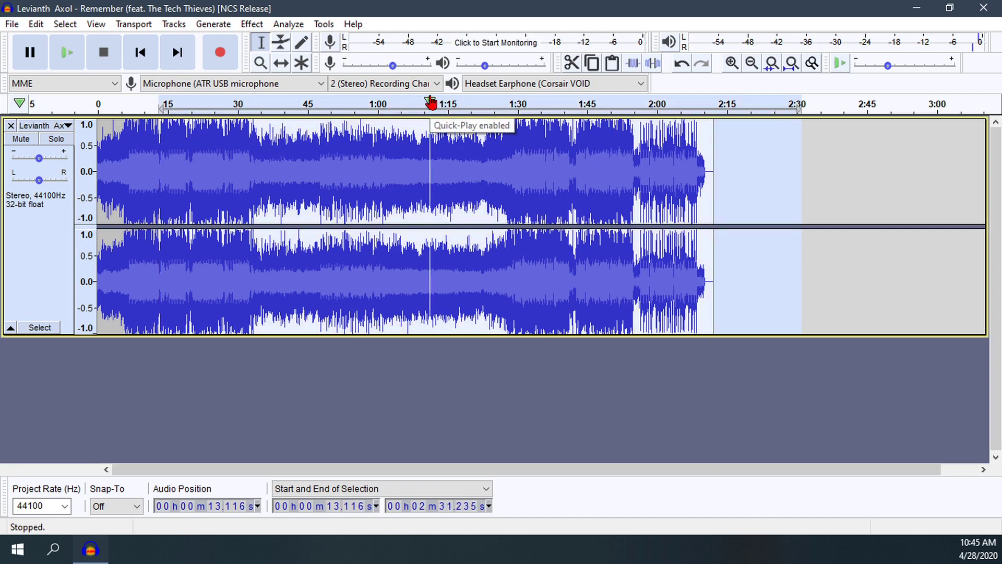
{"action": "key", "text": "Delete"}
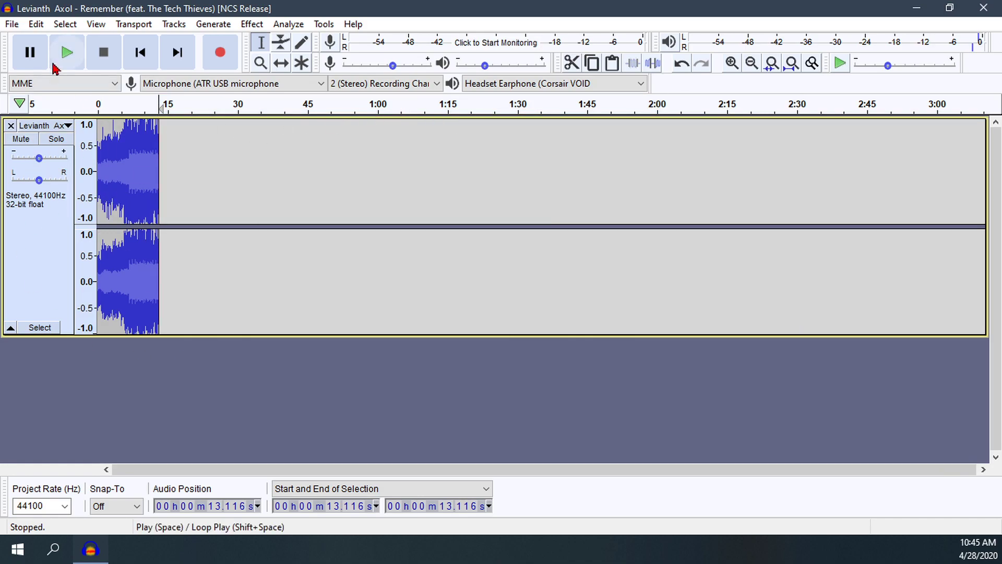
{"action": "left_click", "coordinate": [67, 52]}
{"action": "left_click", "coordinate": [140, 52]}
{"action": "left_click", "coordinate": [67, 52]}
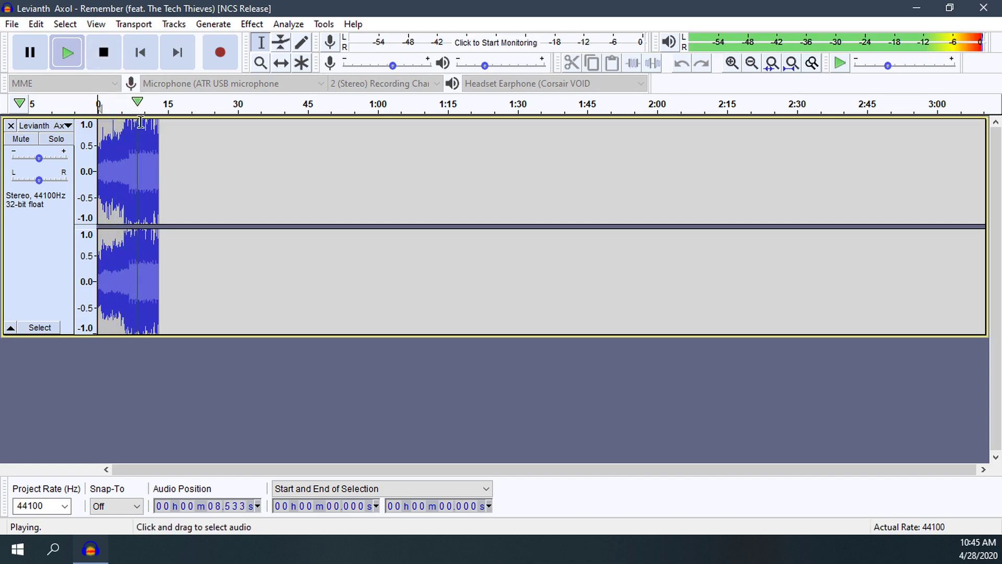
{"action": "key", "text": "space"}
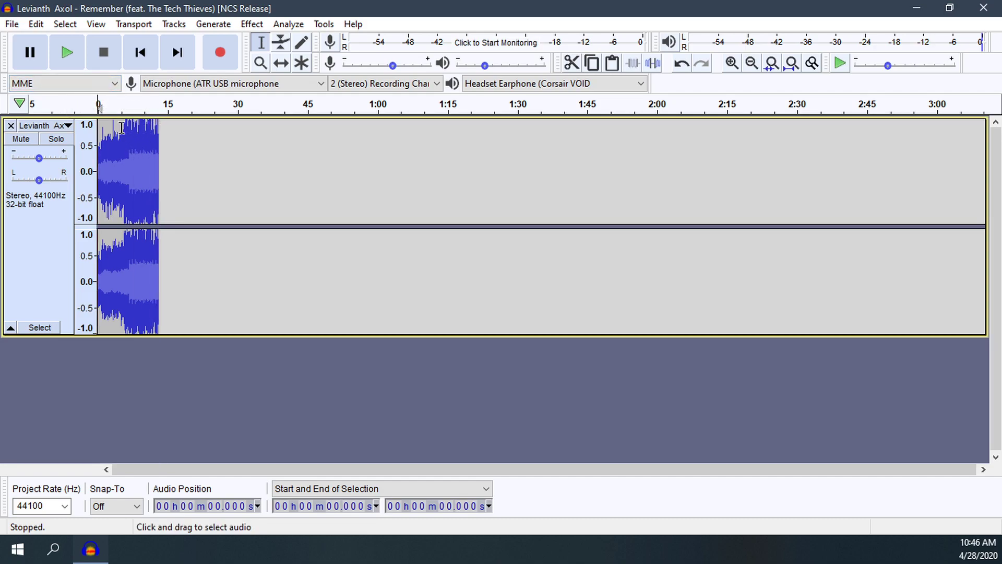
- Choose Export as MP3 from the File menu's Export submenu
{"action": "left_click", "coordinate": [12, 24]}
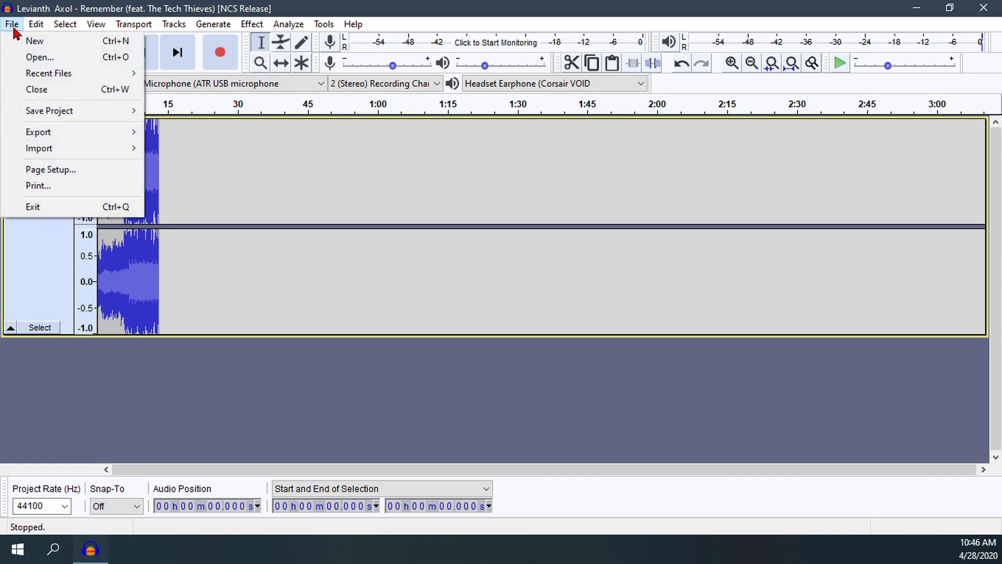
{"action": "mouse_move", "coordinate": [64, 134]}
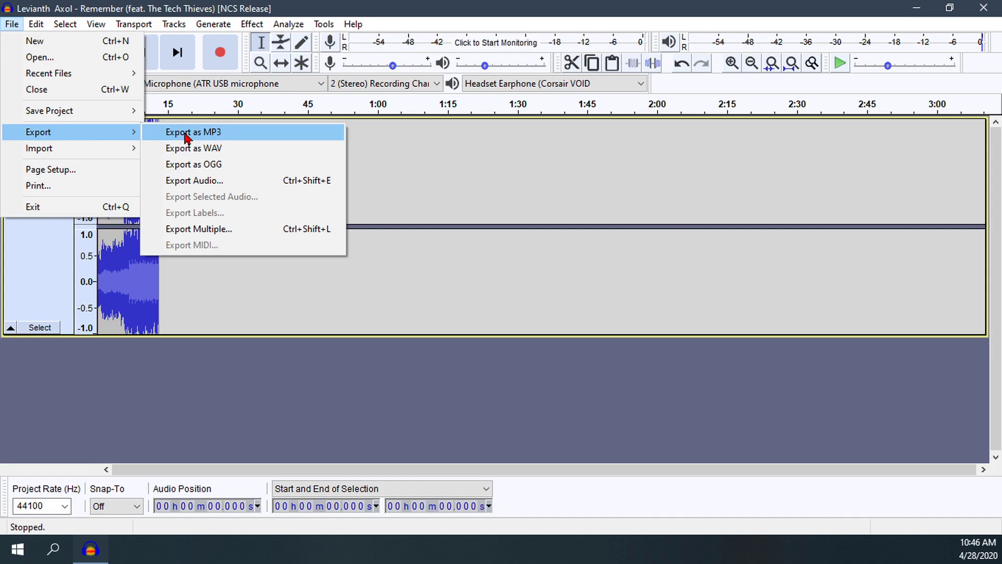
{"action": "left_click", "coordinate": [185, 134]}
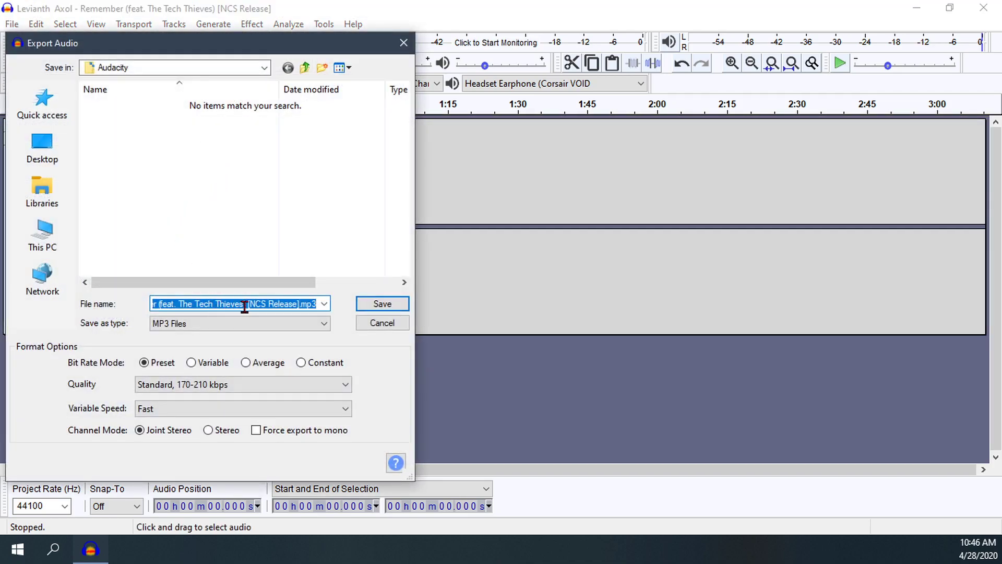
- Name the file 'Example', set Insane 320 kbps quality with Fast variable speed, and save
{"action": "key", "text": "BackSpace"}
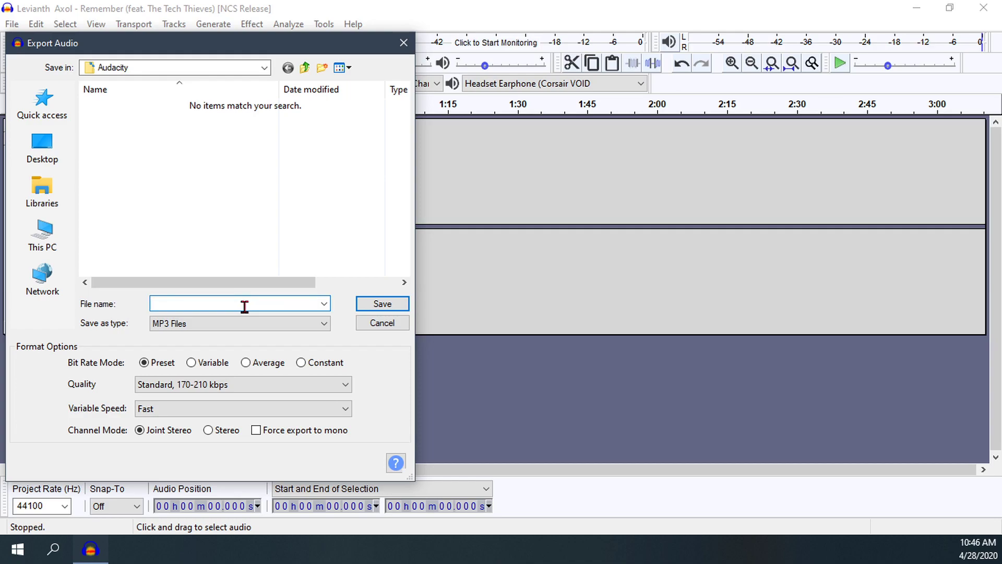
{"action": "type", "text": "Example"}
{"action": "left_click", "coordinate": [220, 388]}
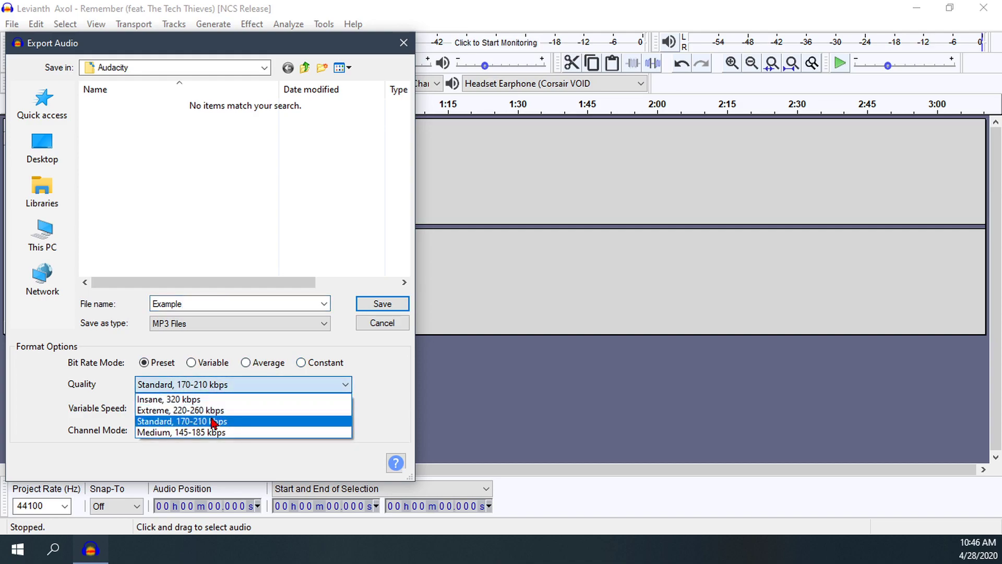
{"action": "left_click", "coordinate": [215, 401]}
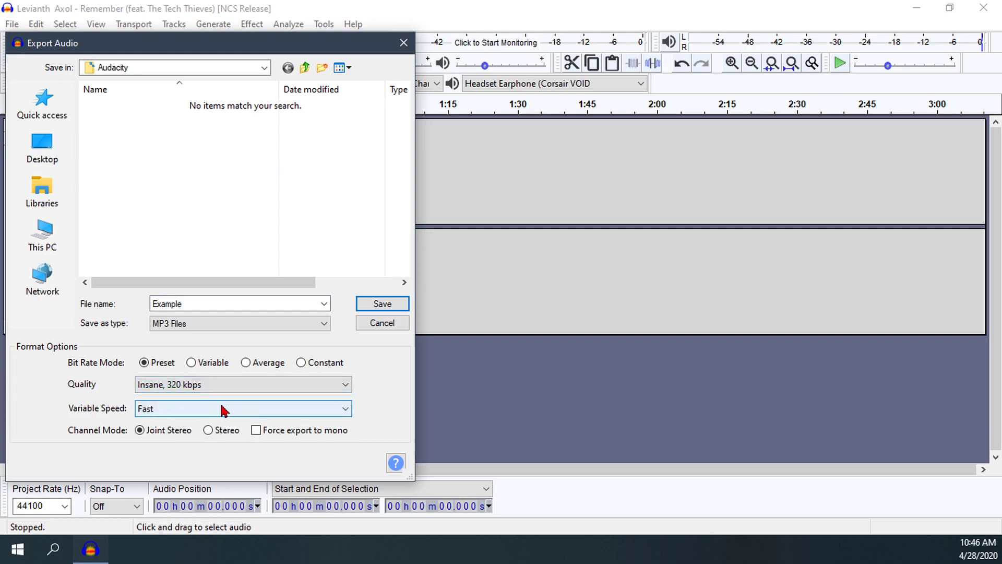
{"action": "left_click", "coordinate": [231, 415]}
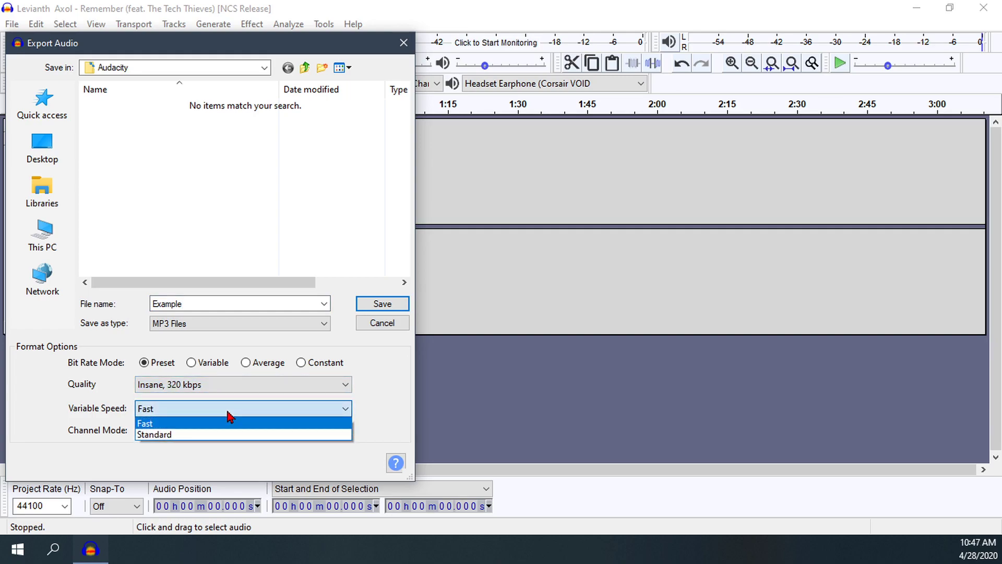
{"action": "left_click", "coordinate": [219, 424]}
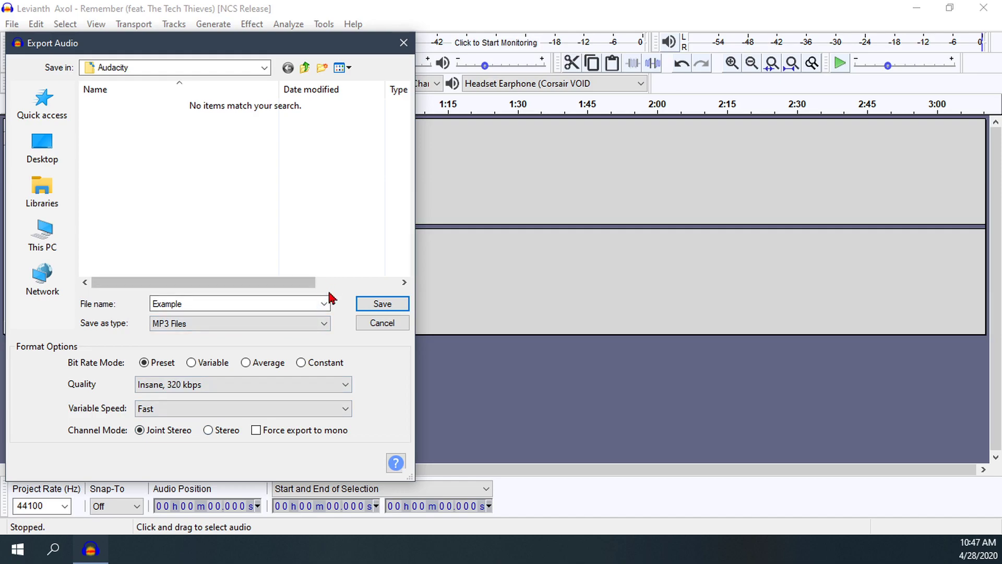
{"action": "left_click", "coordinate": [382, 305]}
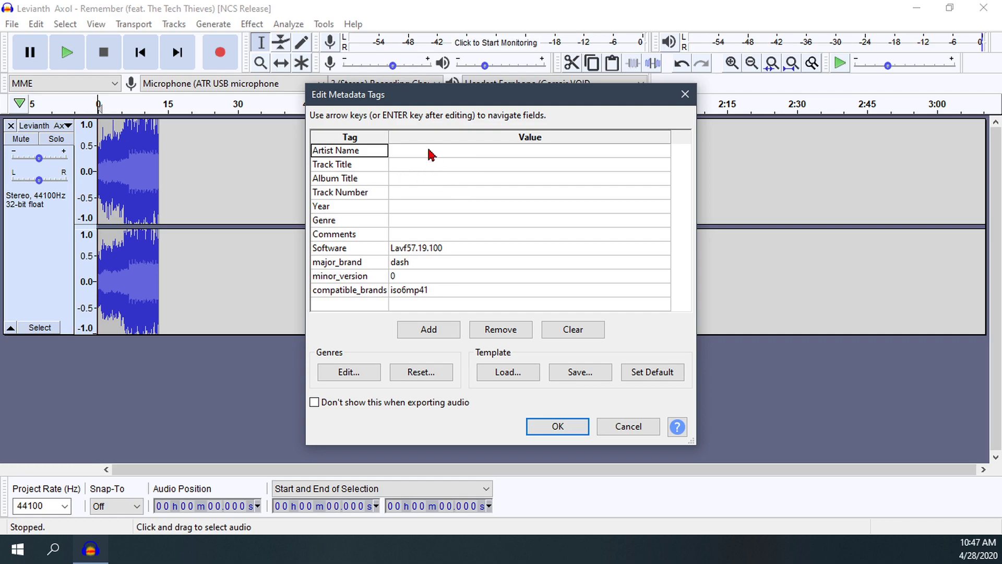
- Step through the Artist Name to Comments tag values, leaving every field blank
{"action": "left_click", "coordinate": [427, 153]}
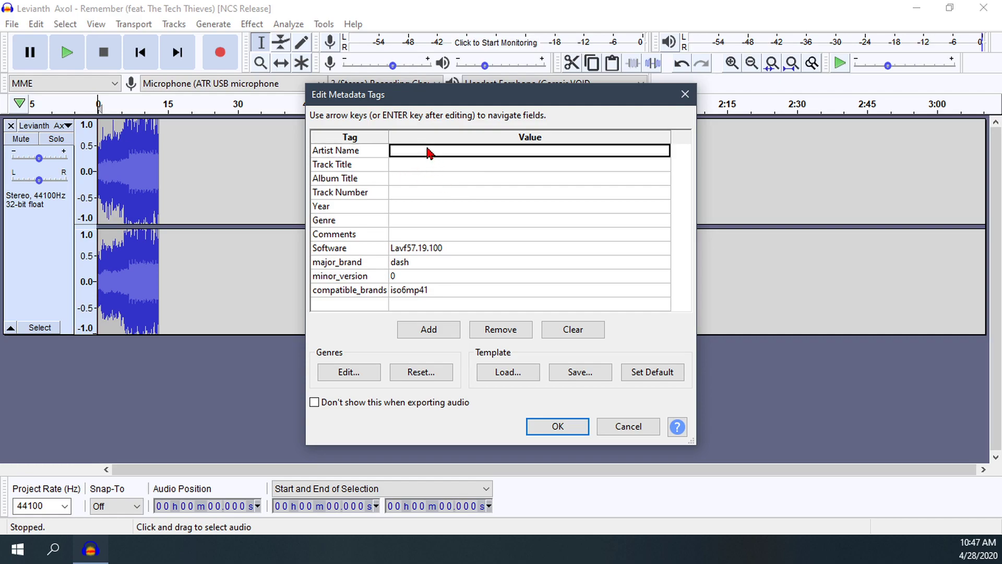
{"action": "left_click", "coordinate": [428, 166]}
{"action": "left_click", "coordinate": [423, 180]}
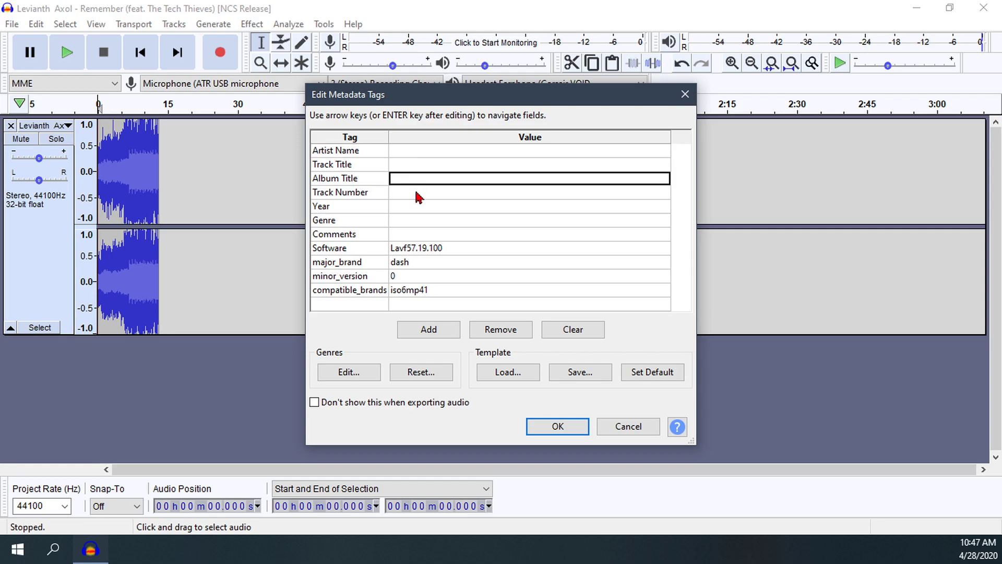
{"action": "left_click", "coordinate": [418, 193]}
{"action": "left_click", "coordinate": [420, 207]}
{"action": "left_click", "coordinate": [423, 221]}
{"action": "left_click", "coordinate": [427, 235]}
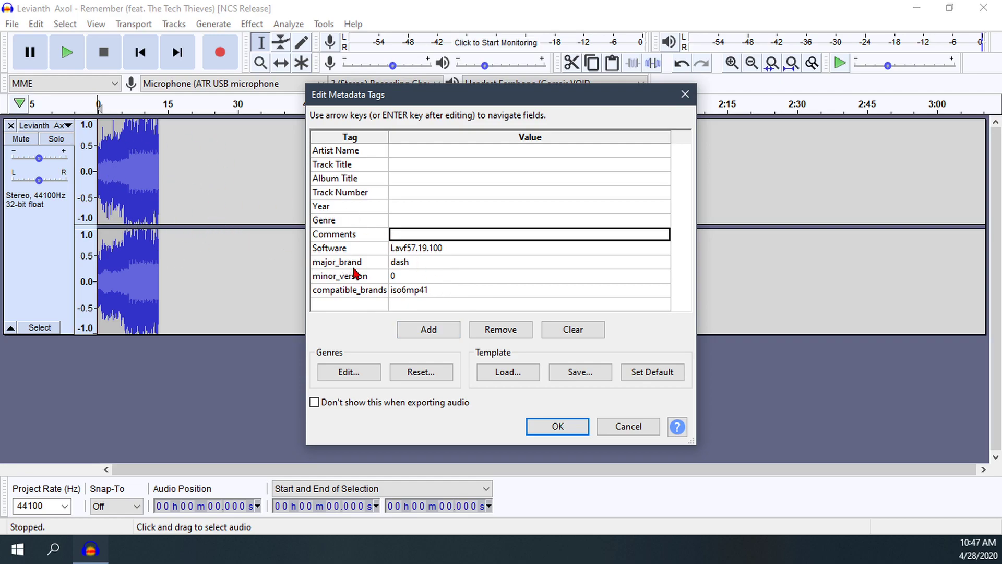
- Accept the blank metadata tags with OK to finish the MP3 export
{"action": "left_click", "coordinate": [556, 426]}
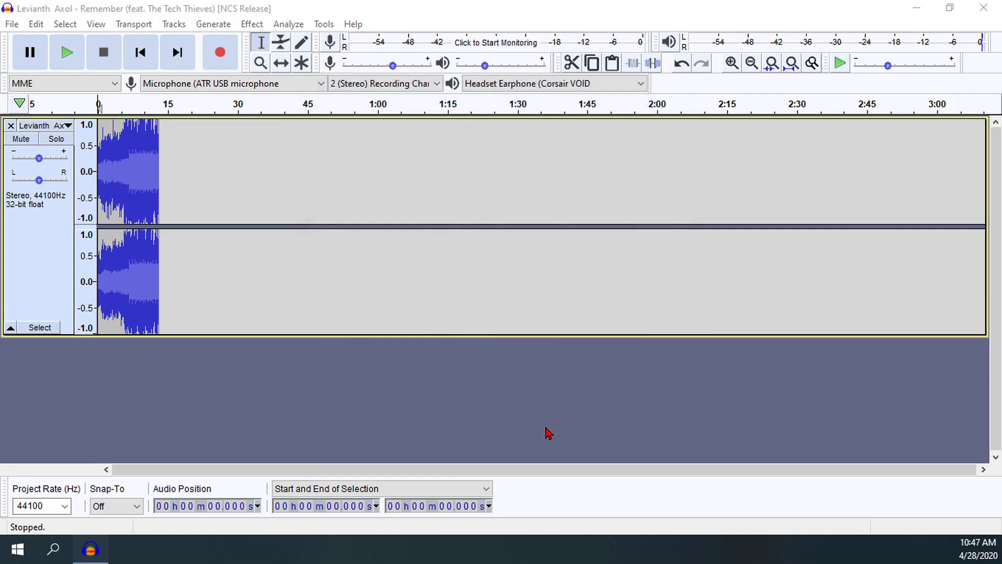